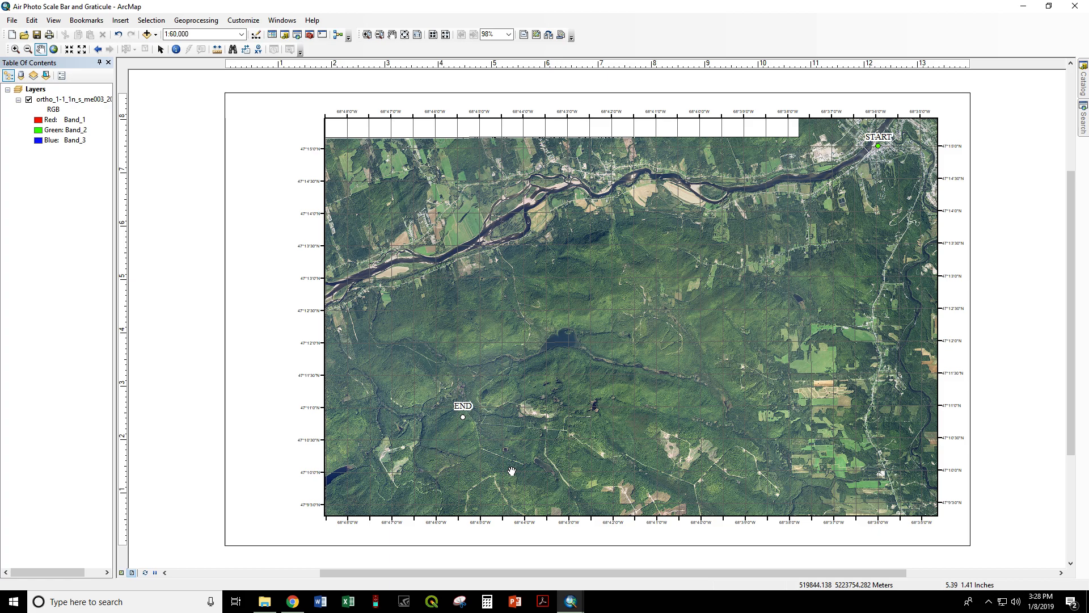
Load the Survey style set for north arrows and insert the Survey North 19 arrow into the layout
click(130, 22)
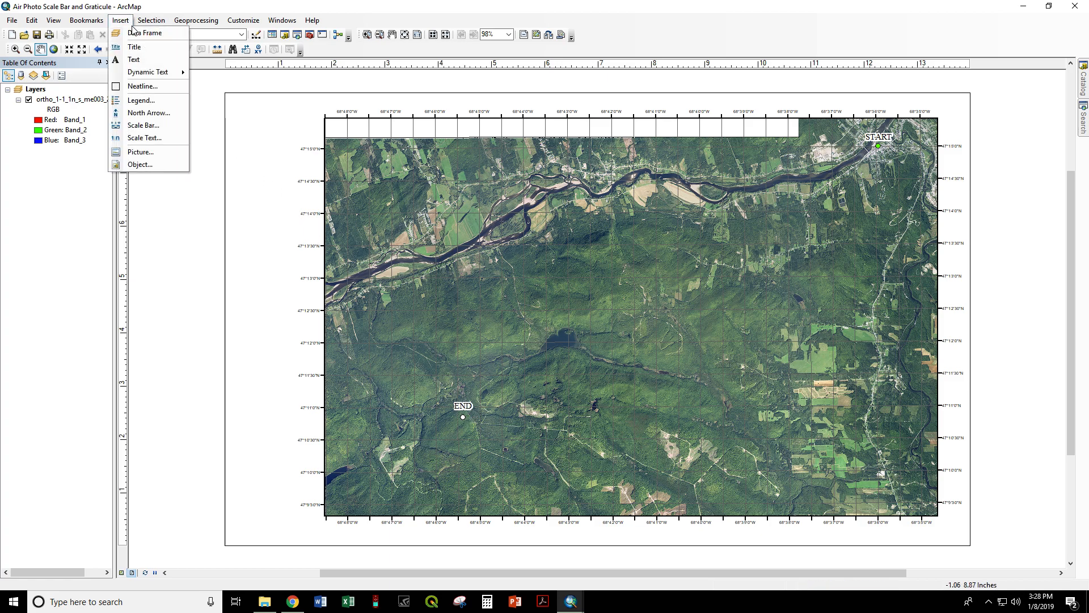
click(141, 113)
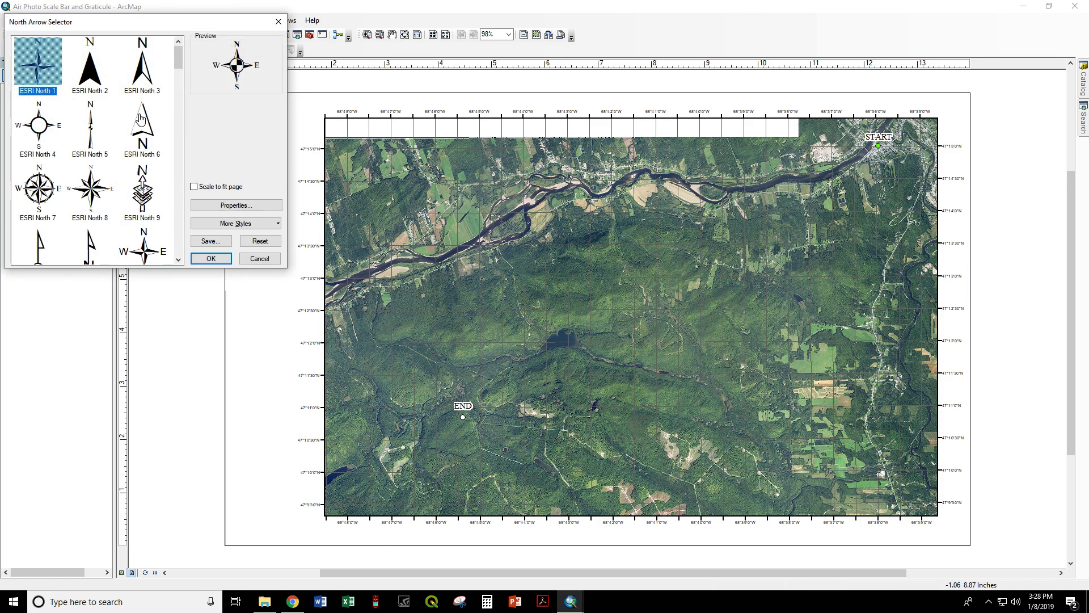
scroll(136, 131, down, 5)
scroll(129, 141, down, 7)
click(233, 223)
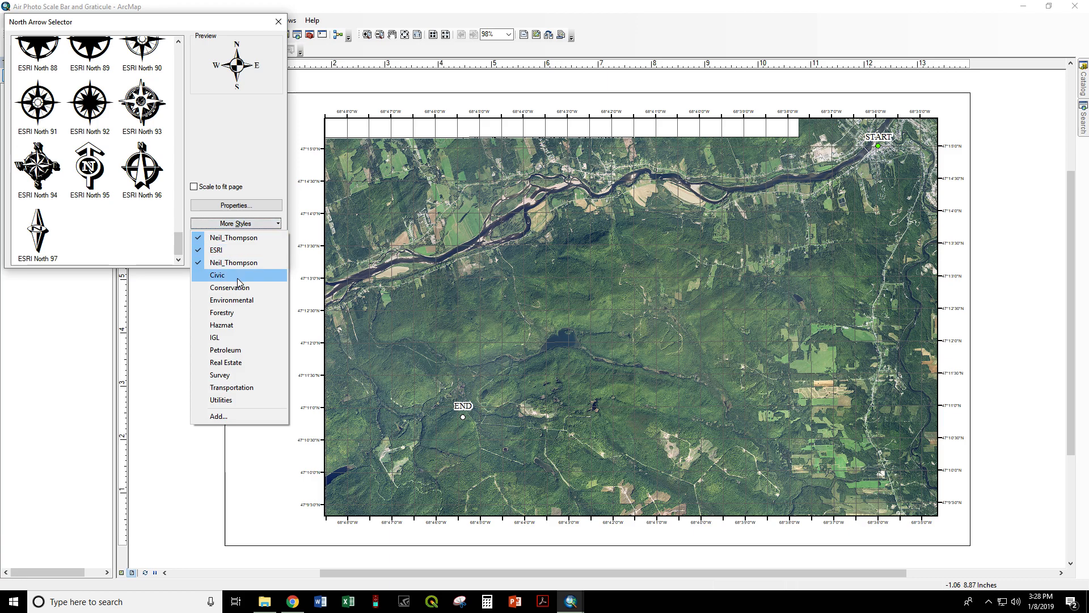
click(234, 375)
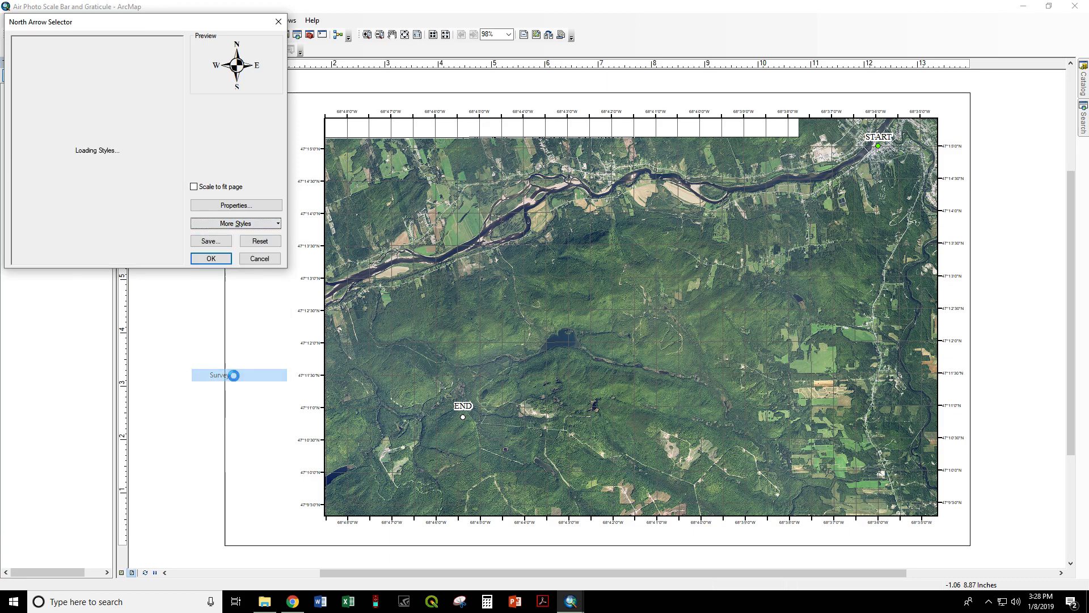
scroll(125, 186, down, 10)
scroll(124, 186, down, 5)
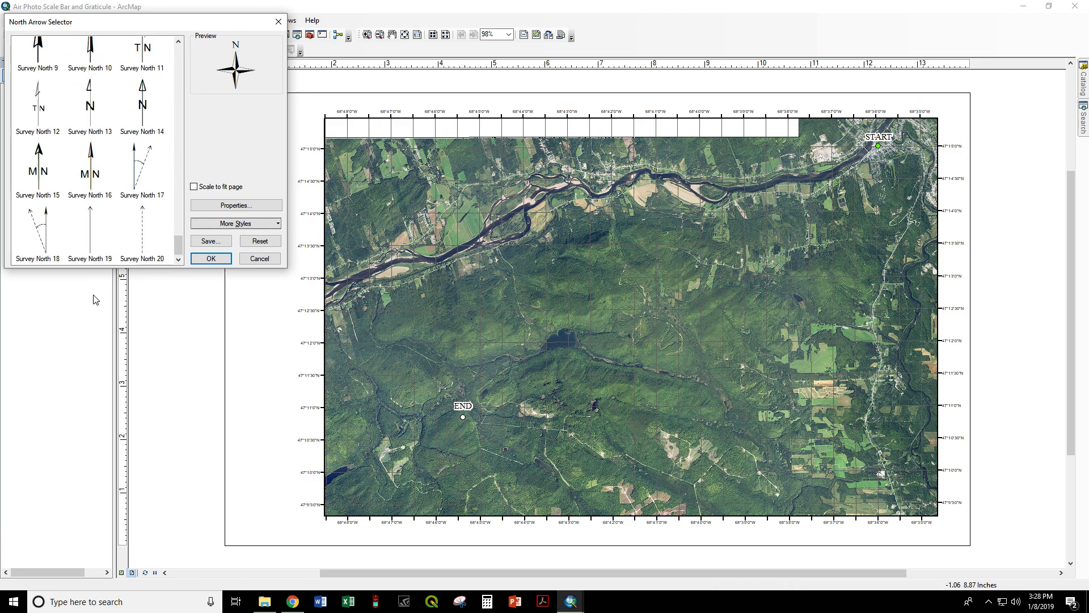
click(88, 239)
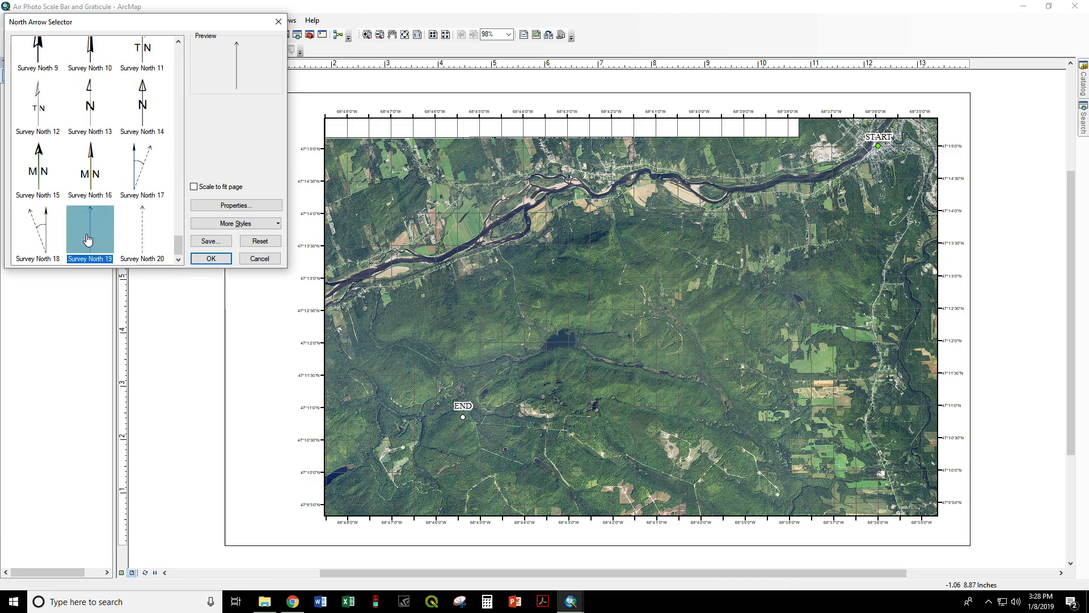
click(211, 259)
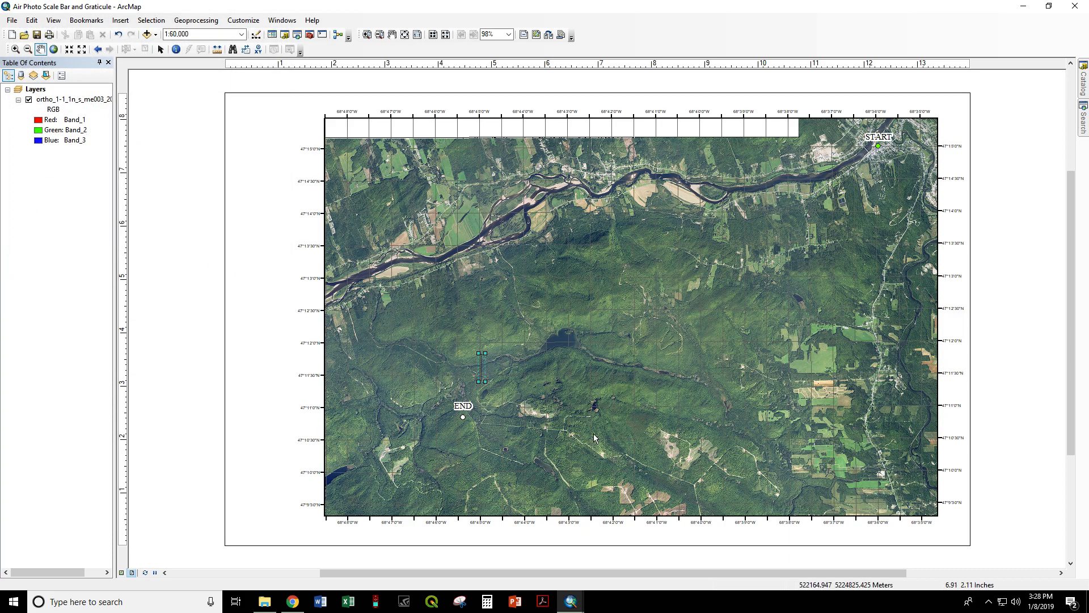
Move the solid north arrow into the blank page margin left of the map frame and enlarge it to about size 115
click(161, 48)
drag(482, 364, 265, 286)
click(156, 304)
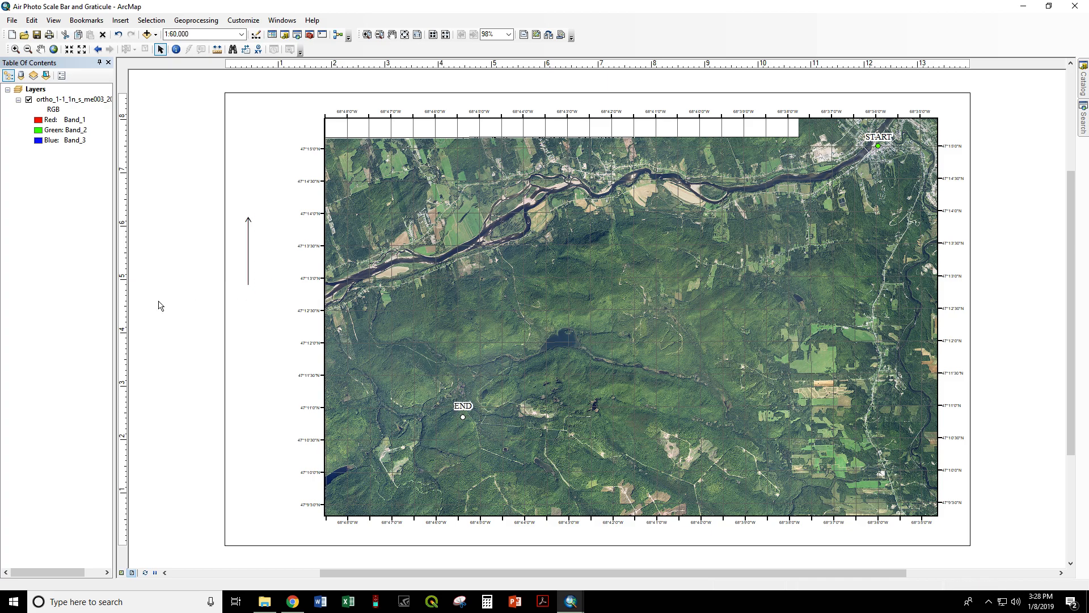
click(247, 258)
drag(249, 258, 258, 258)
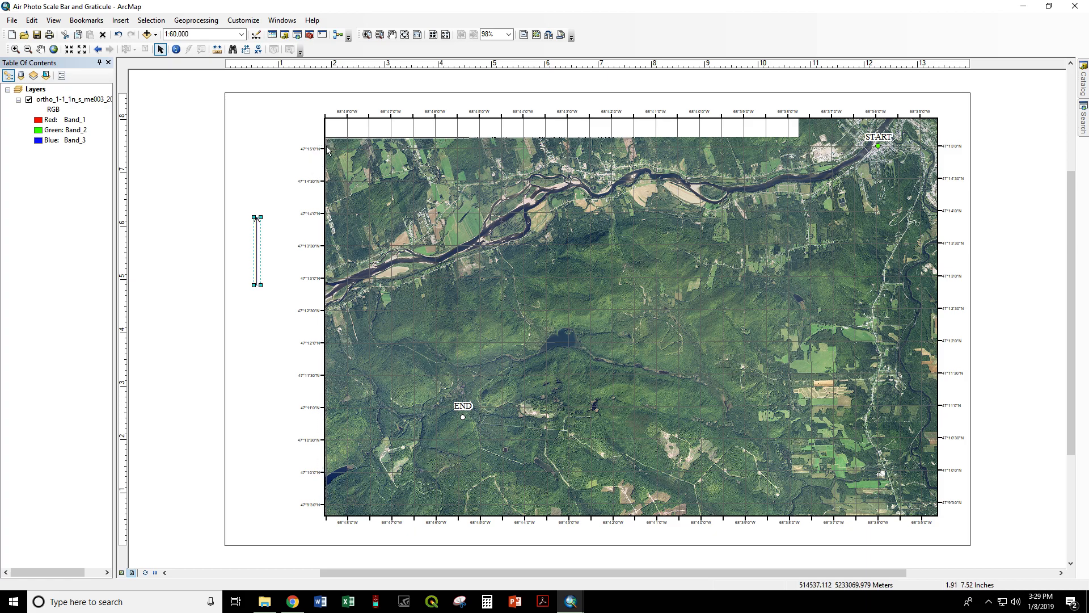
Hide the ortho image layer and align the solid north arrow to True North
click(29, 100)
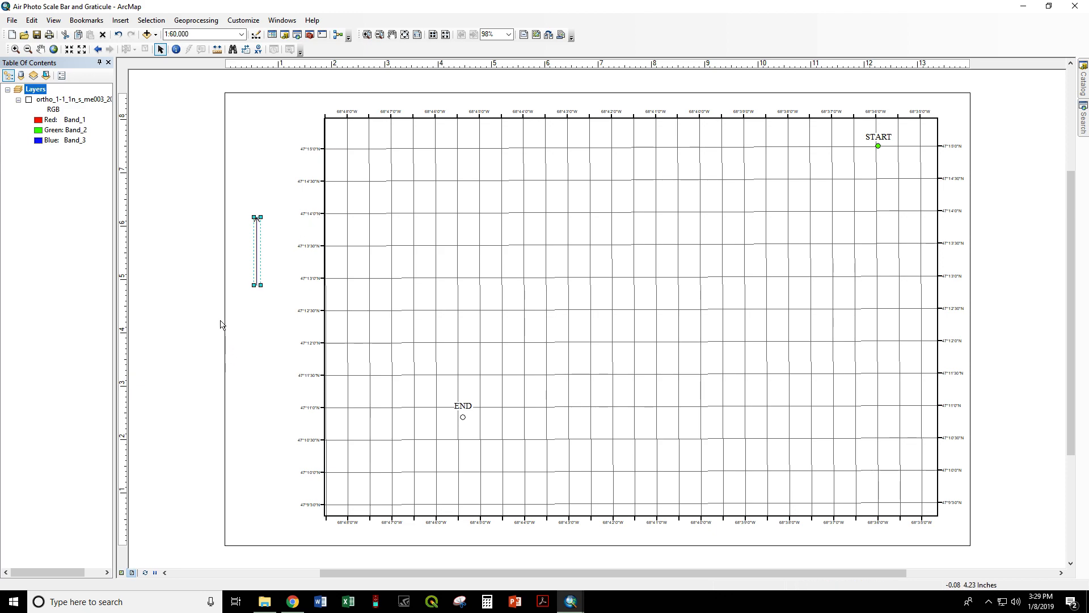
double_click(256, 254)
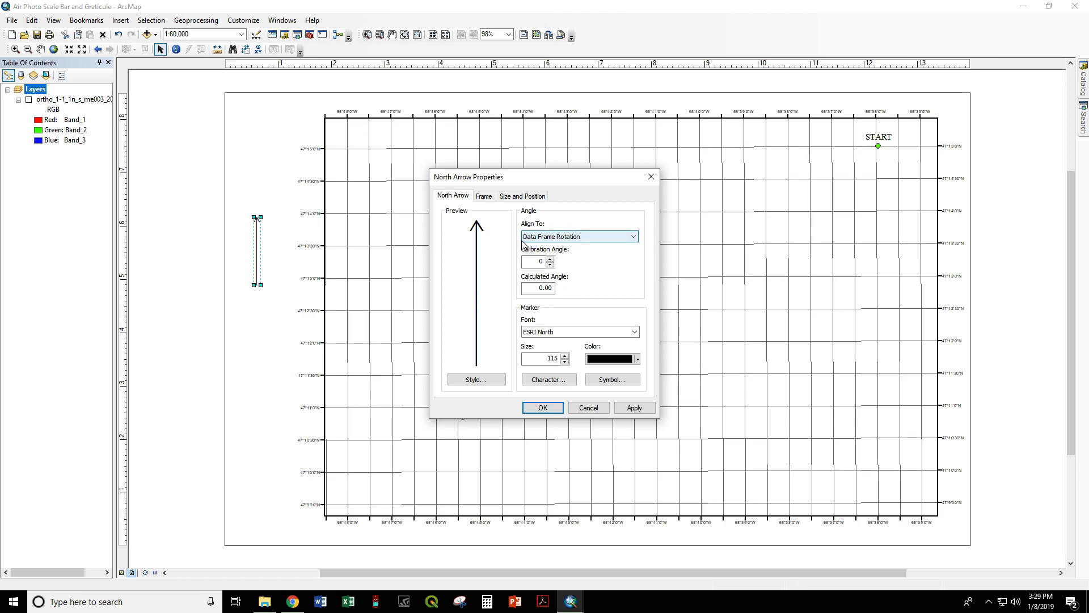
click(564, 237)
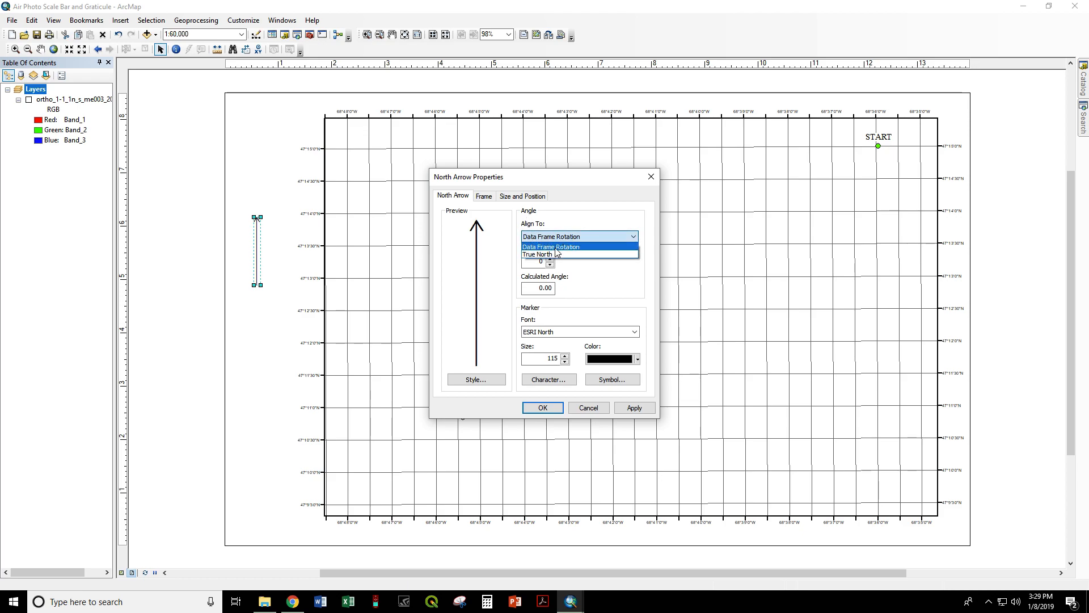
click(553, 254)
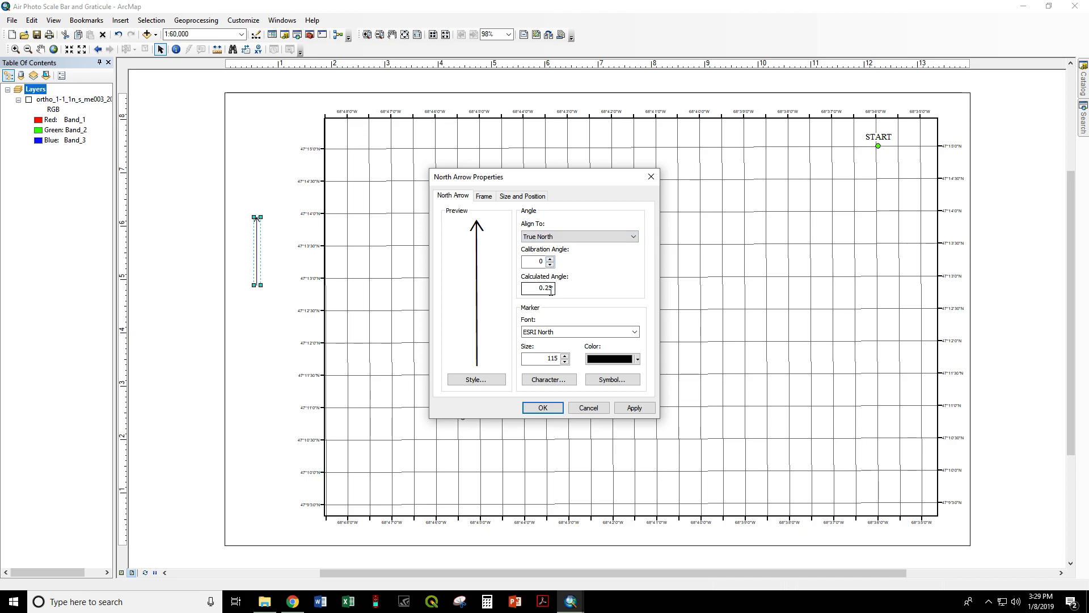
click(548, 408)
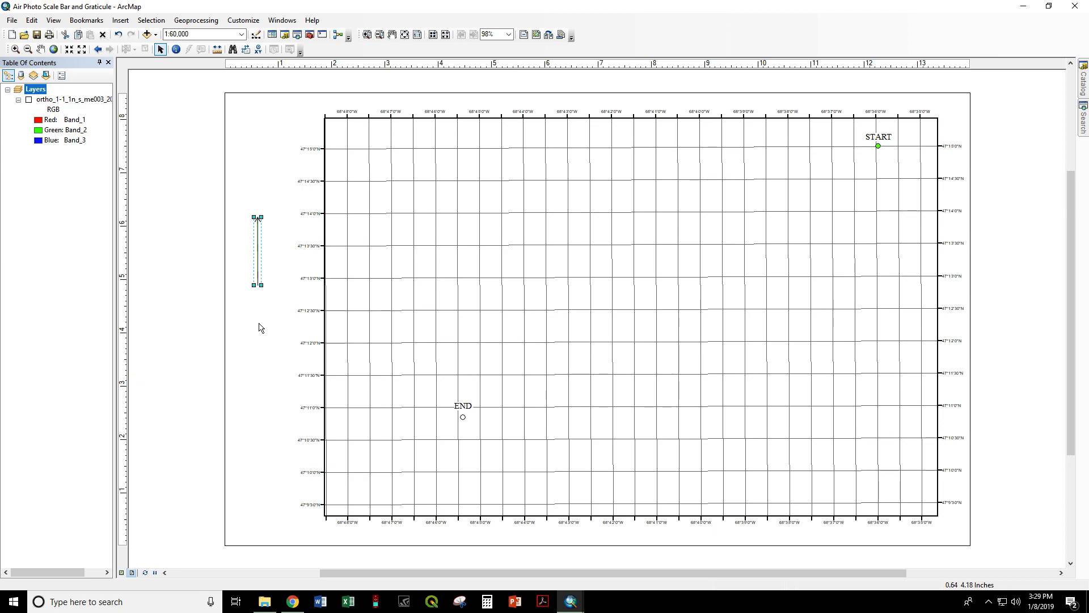
Shift the solid north arrow slightly closer to the map frame's left edge
click(251, 397)
click(257, 271)
drag(257, 271, 275, 256)
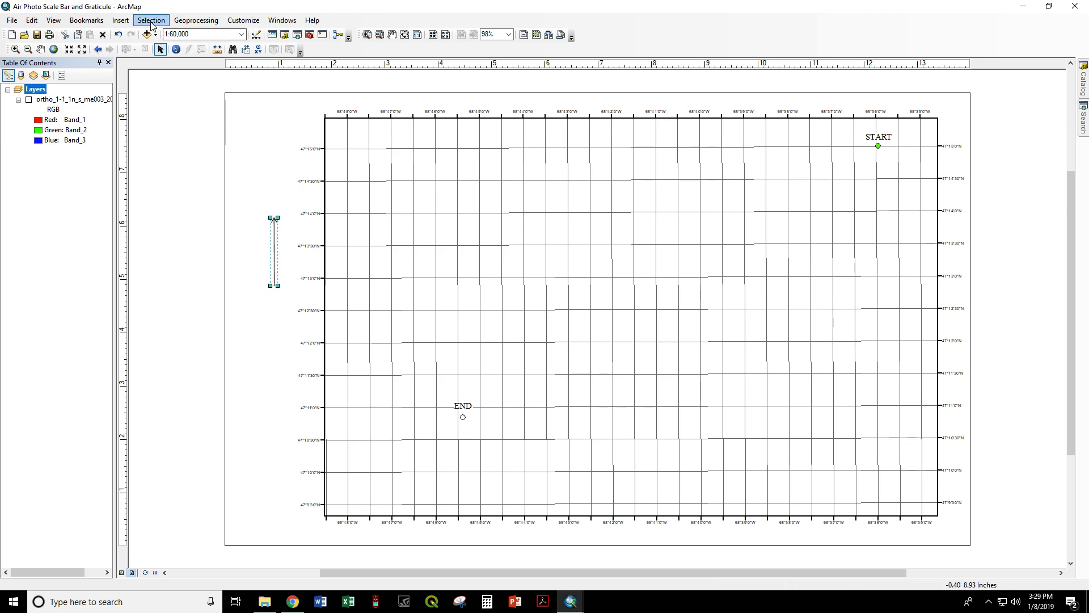
Insert the dashed Survey North 20 arrow and place it just left of the solid arrow
click(121, 21)
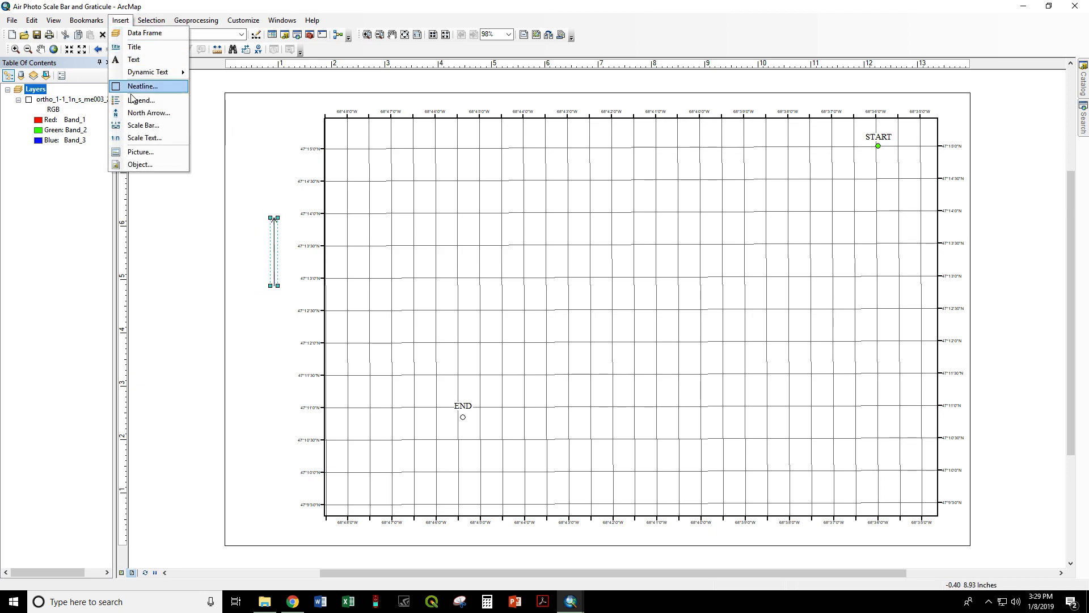
click(145, 113)
scroll(121, 165, down, 5)
scroll(121, 165, down, 8)
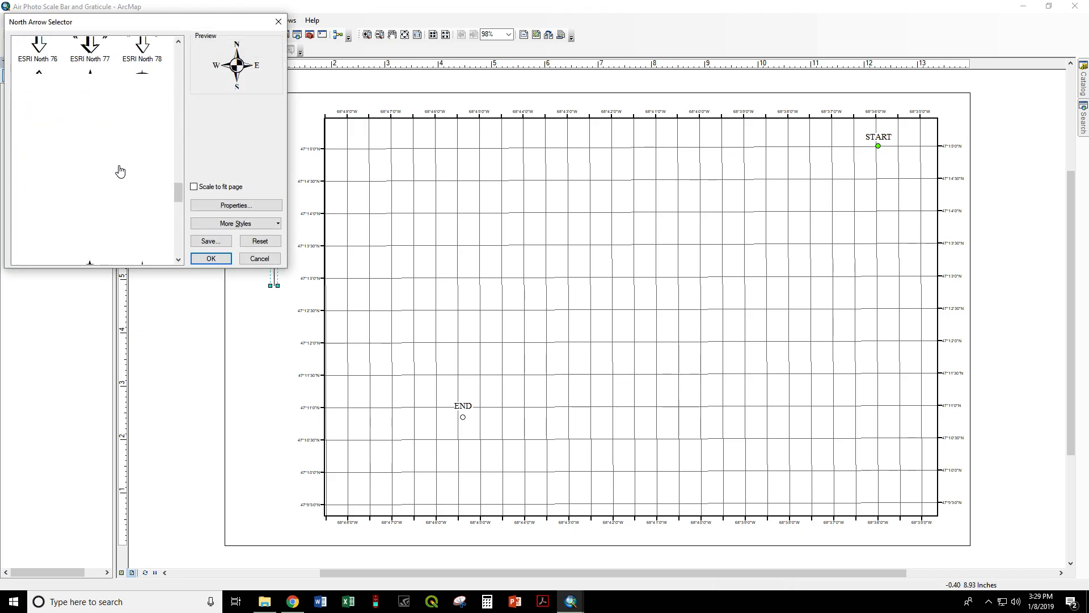
click(145, 237)
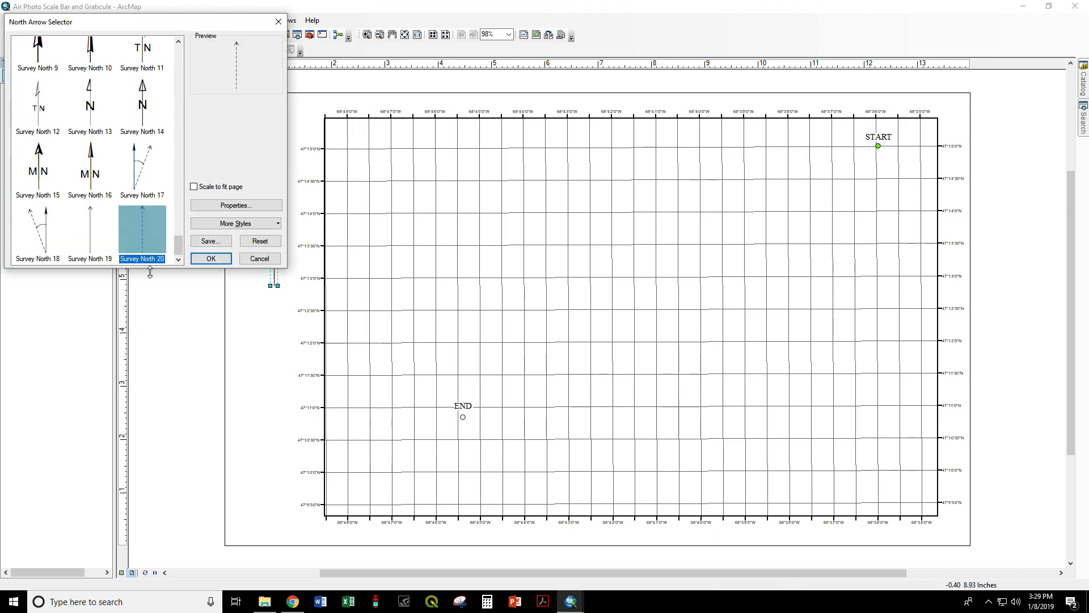
click(212, 259)
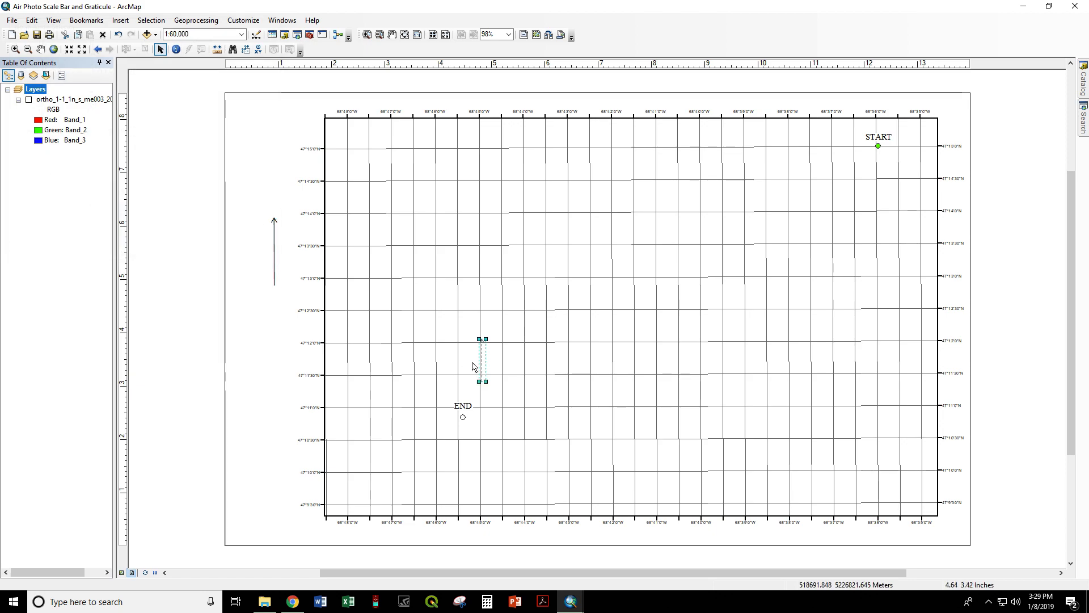
drag(482, 360, 255, 266)
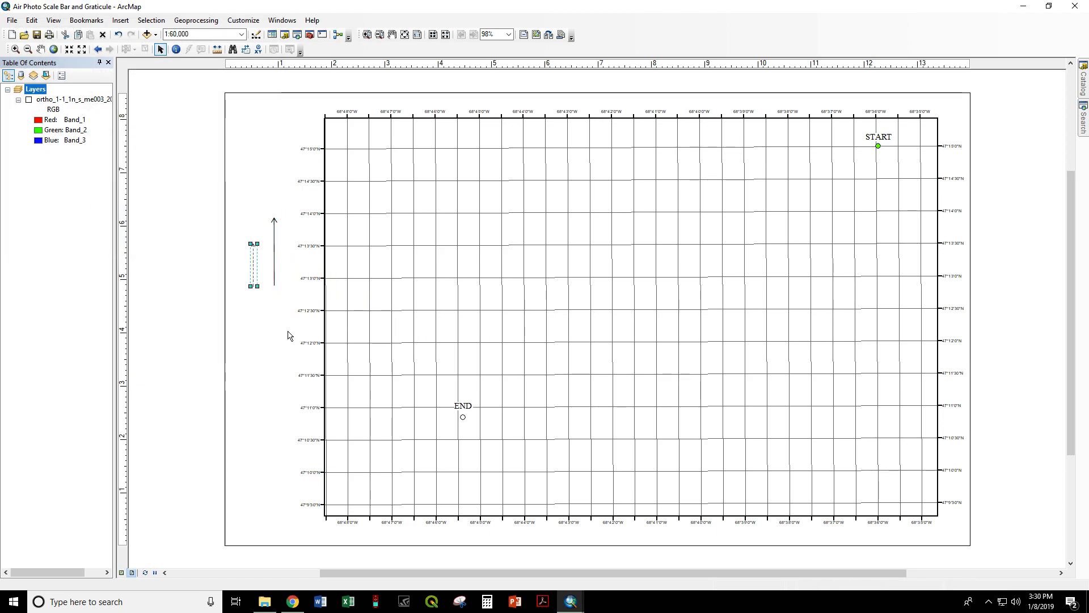
Align the dashed north arrow to True North with a calibration angle of -17
double_click(252, 269)
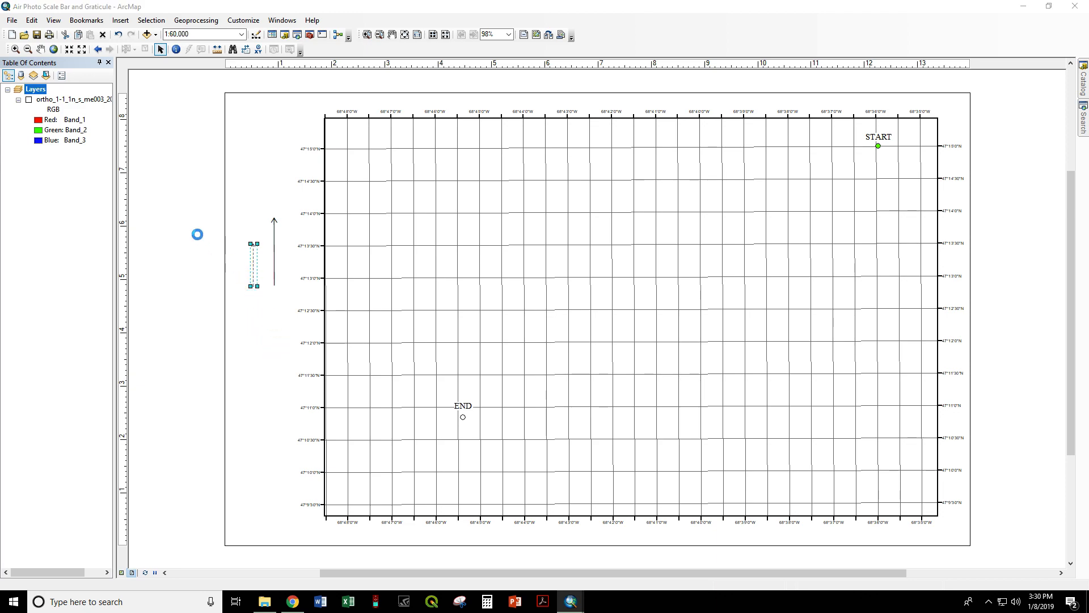
click(536, 237)
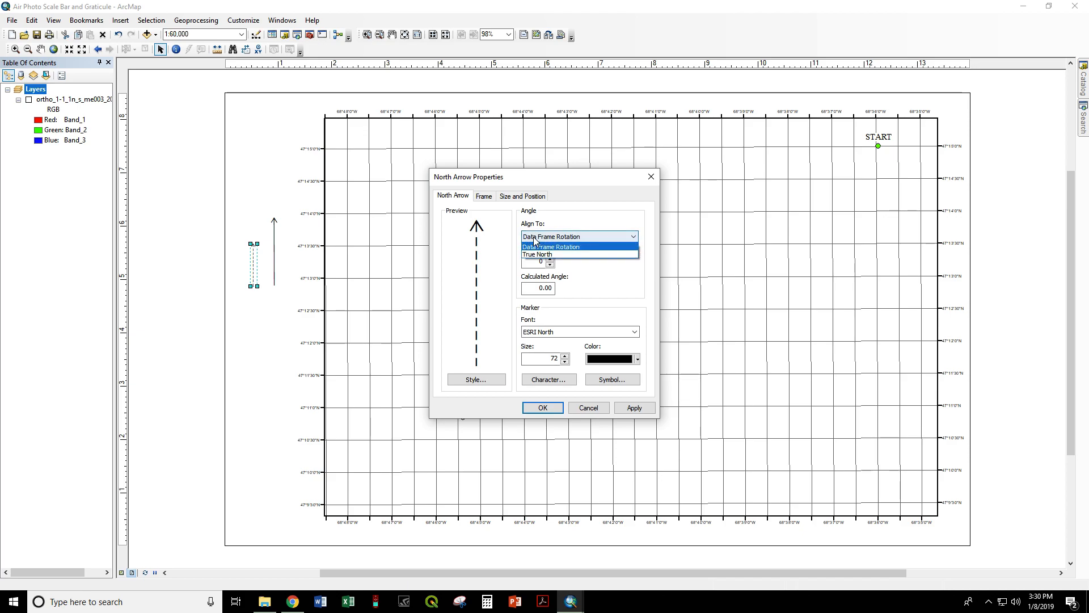
click(540, 255)
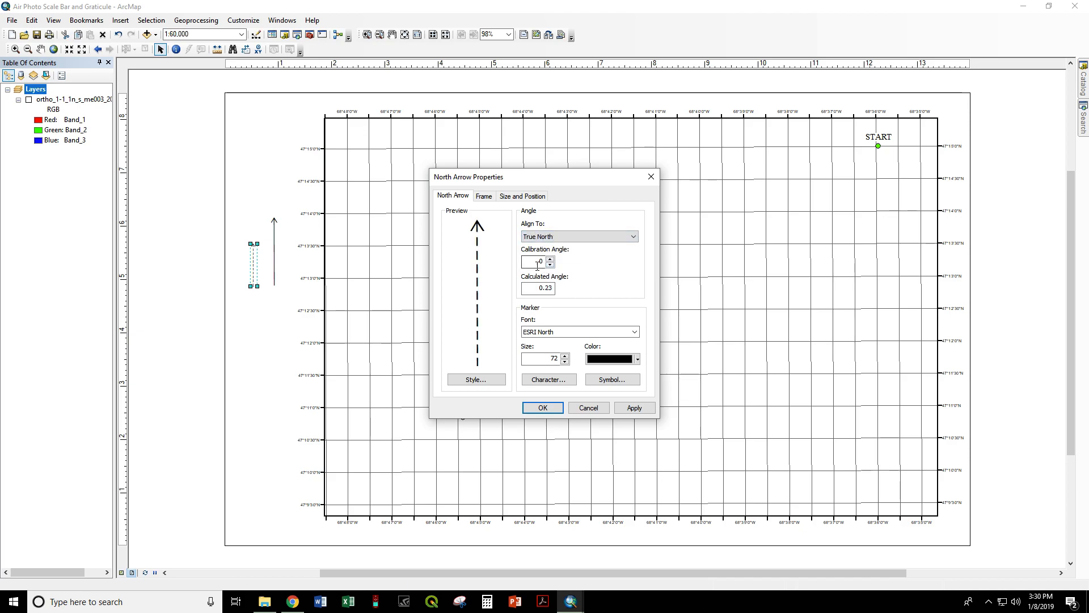
double_click(539, 262)
text(-17)
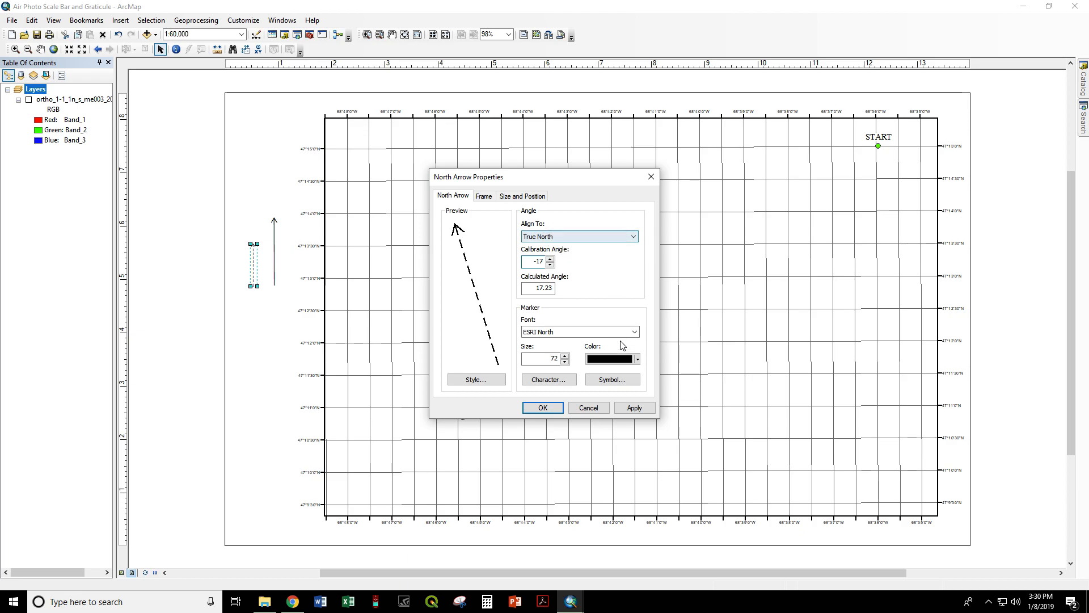
click(541, 408)
Enlarge the tilted dashed arrow slightly and position it with its base beside the solid arrow's base
mouse_move(253, 253)
mouse_down()
mouse_move(249, 243)
mouse_move(262, 263)
mouse_up()
click(258, 294)
click(261, 266)
click(257, 347)
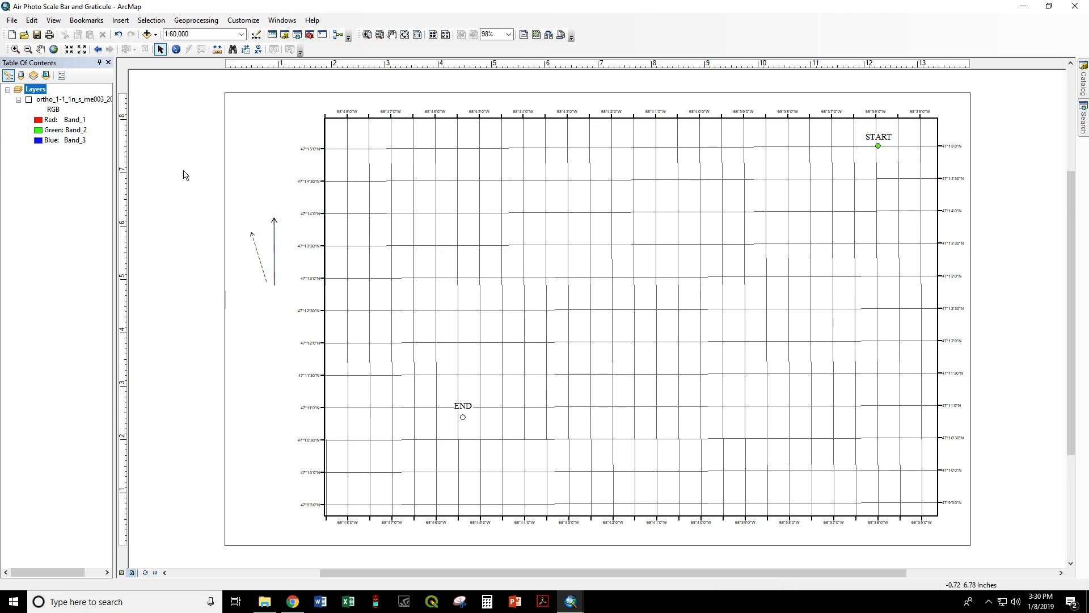
Insert the Survey North 18 declination arrow and place it in the margin below the two separate arrows
click(121, 21)
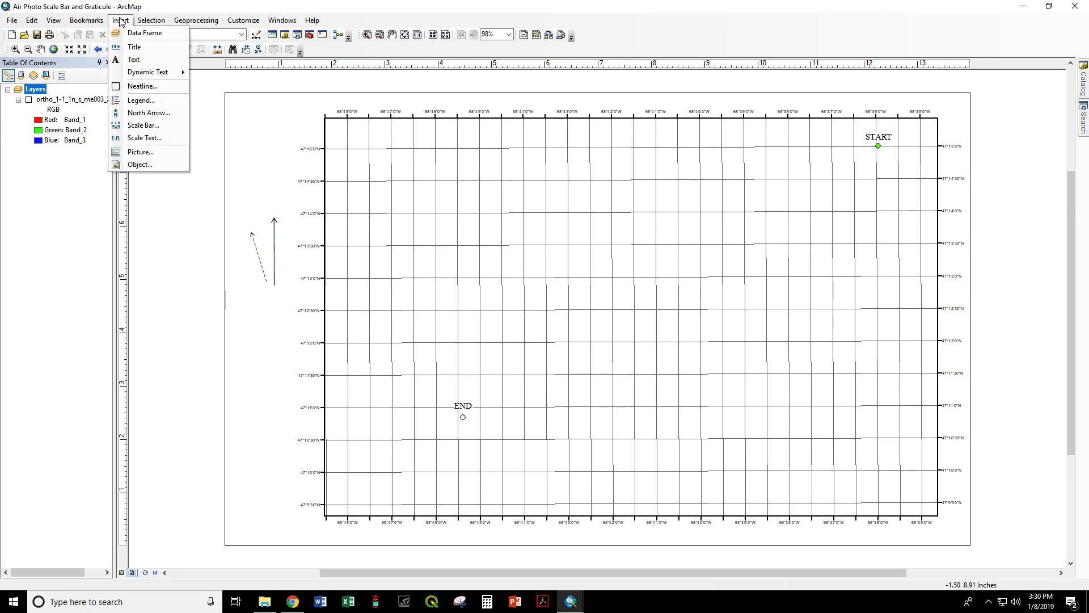
click(149, 115)
scroll(122, 148, down, 10)
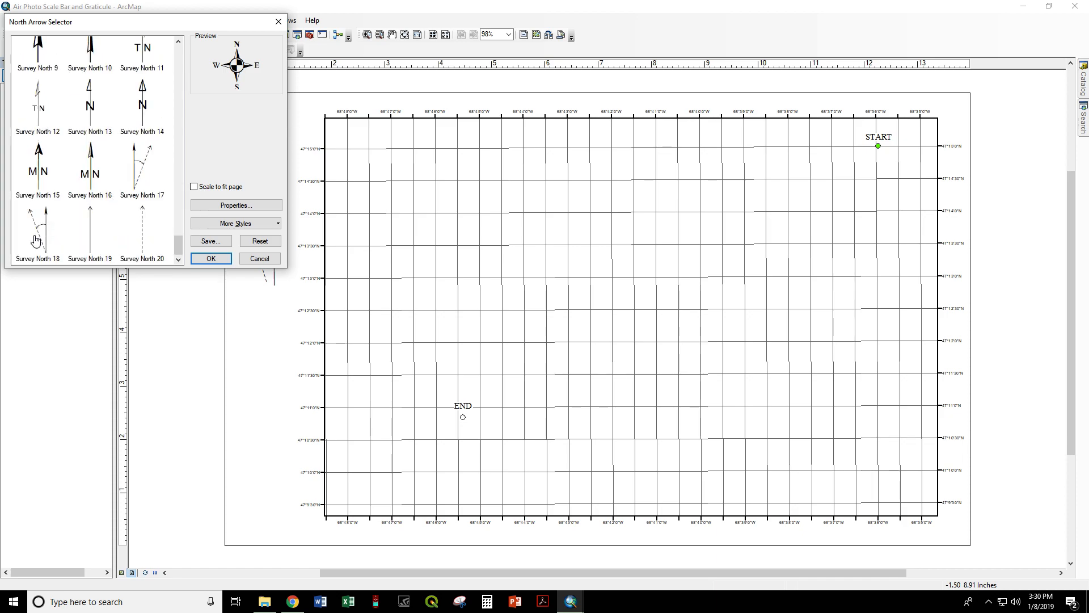
click(62, 259)
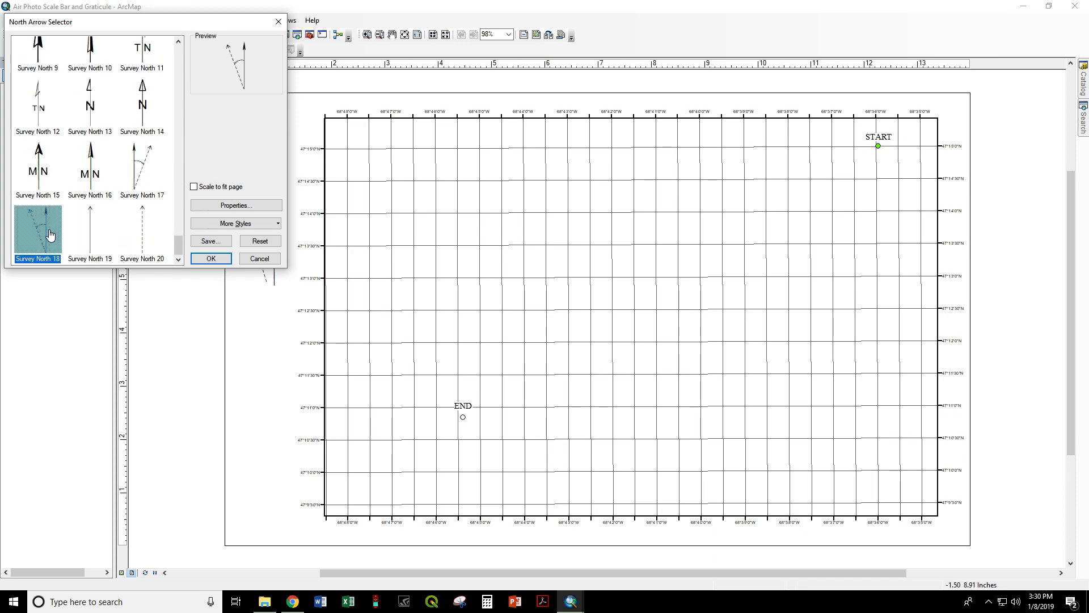
click(199, 260)
drag(488, 363, 254, 329)
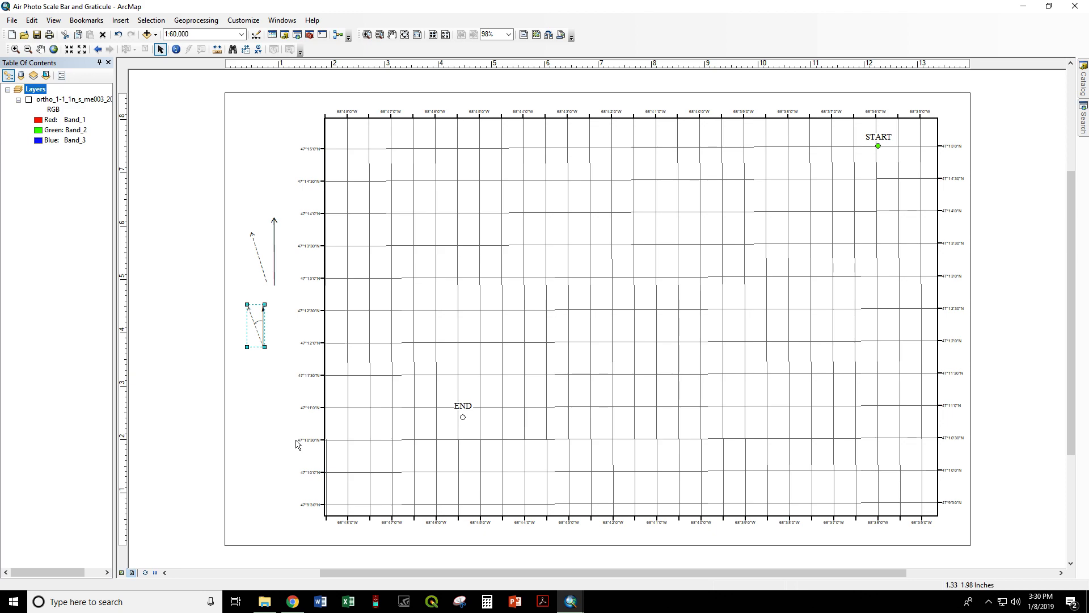
click(254, 392)
Set the combined declination arrow's calibration angle to -17 and align it to True North
double_click(257, 329)
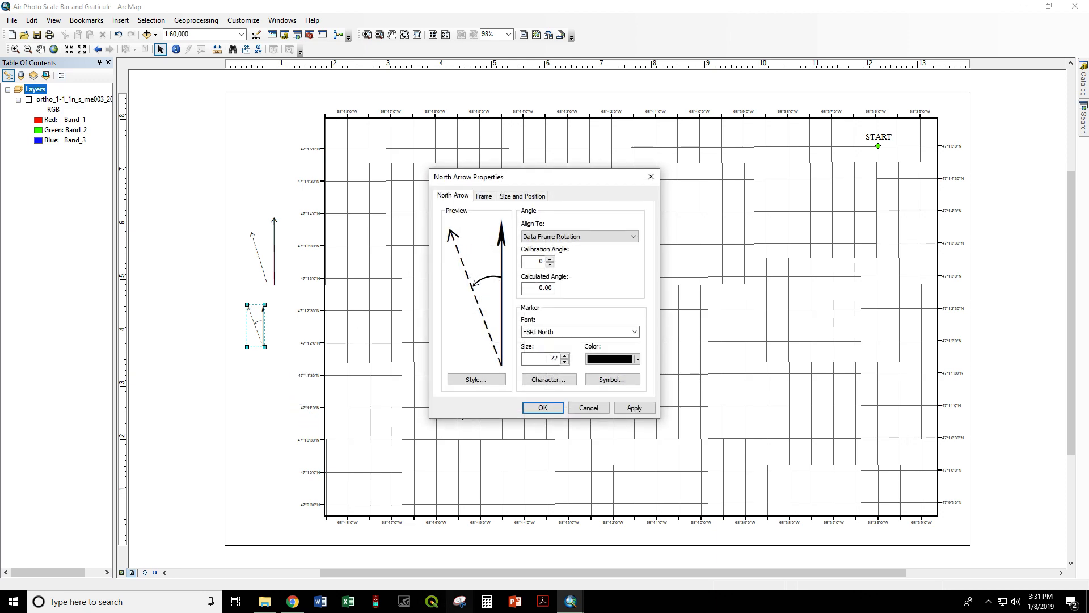
click(492, 378)
click(681, 433)
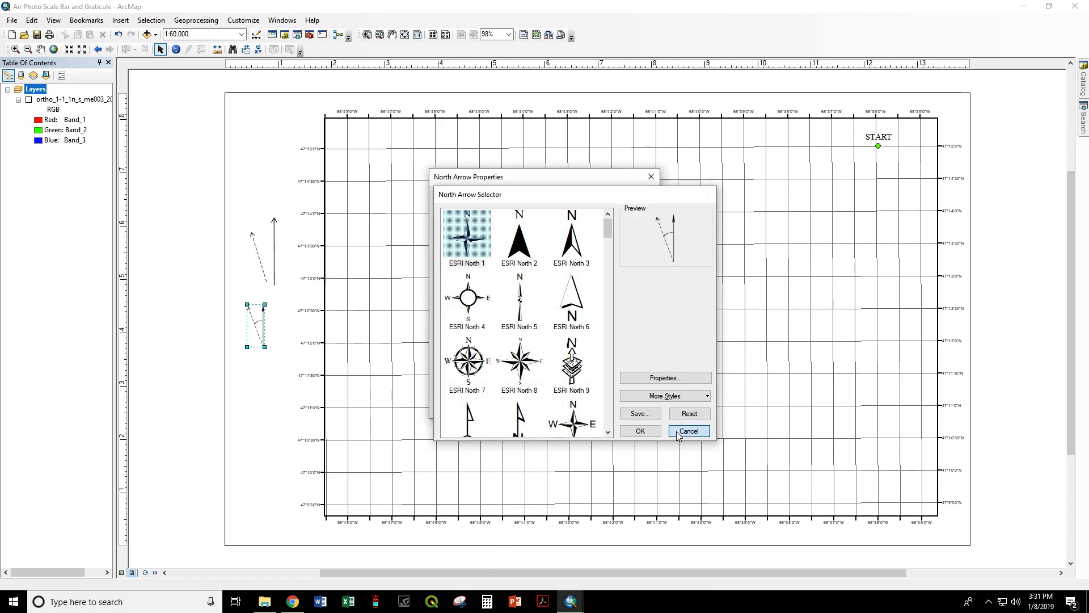
key(Tab)
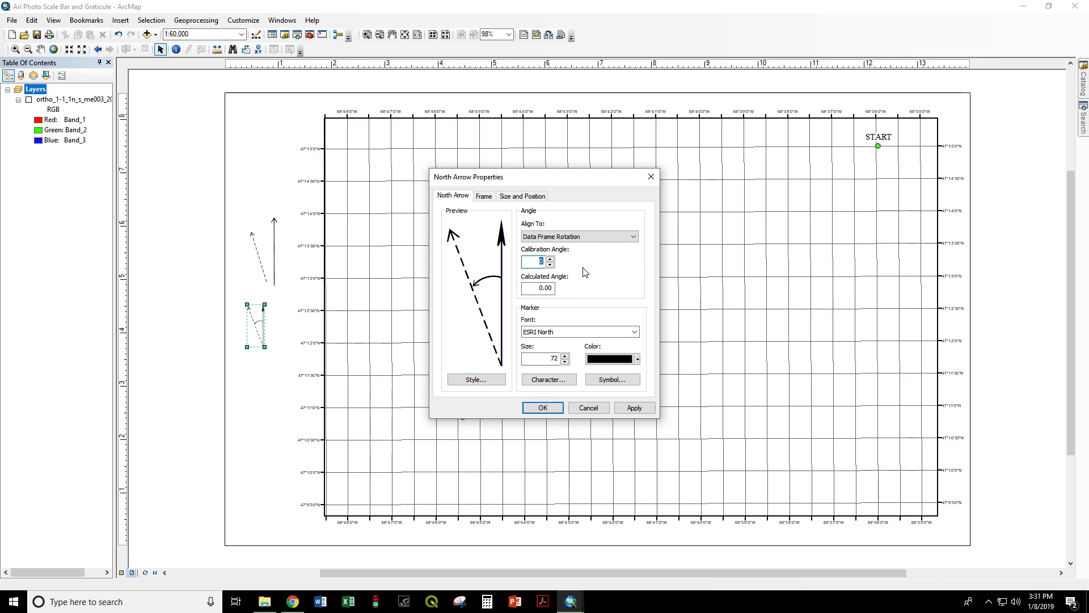
text(-17)
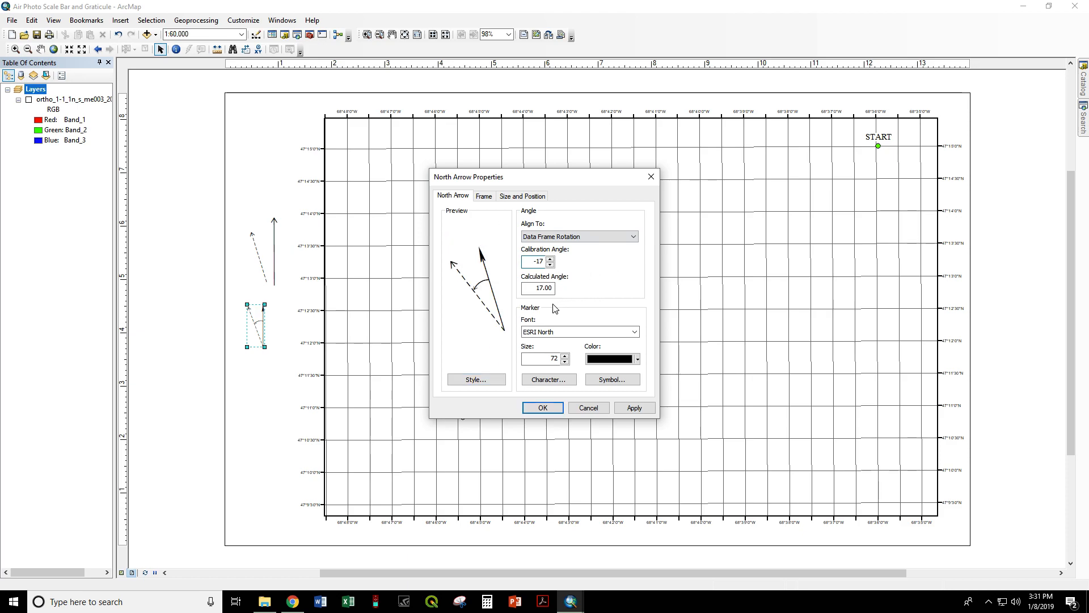
click(562, 236)
click(567, 255)
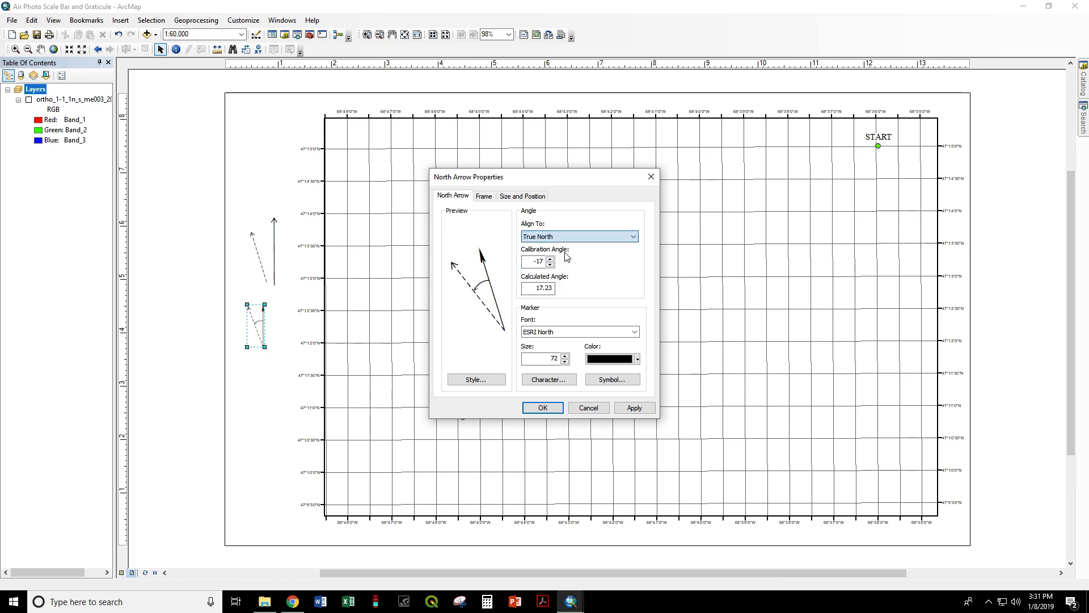
click(553, 408)
click(274, 473)
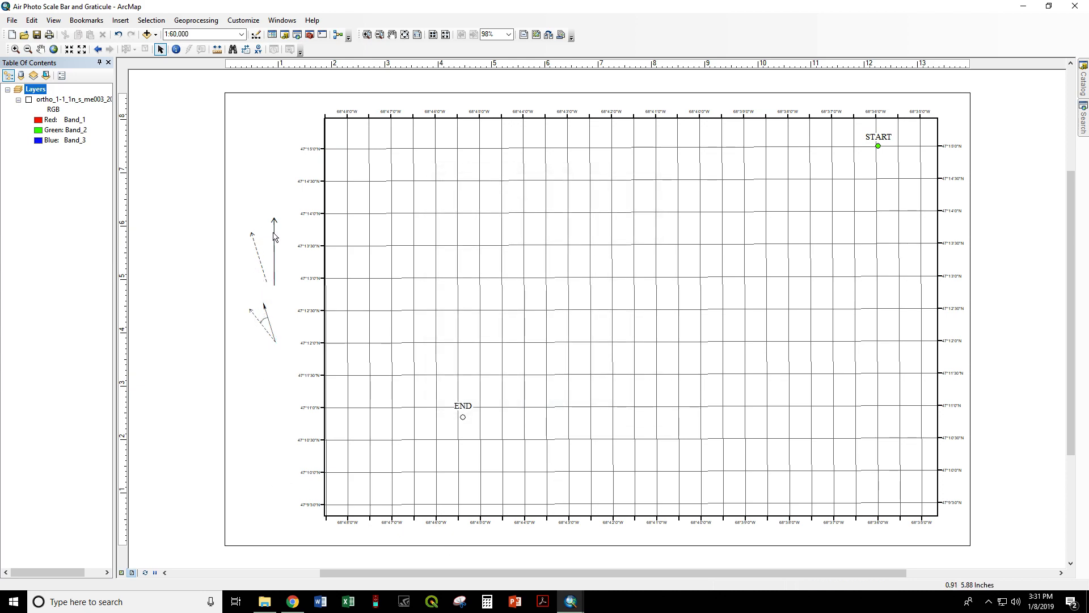
Move the tilted dashed arrow so its base meets the base of the solid vertical north arrow
click(275, 260)
scroll(263, 266, down, 5)
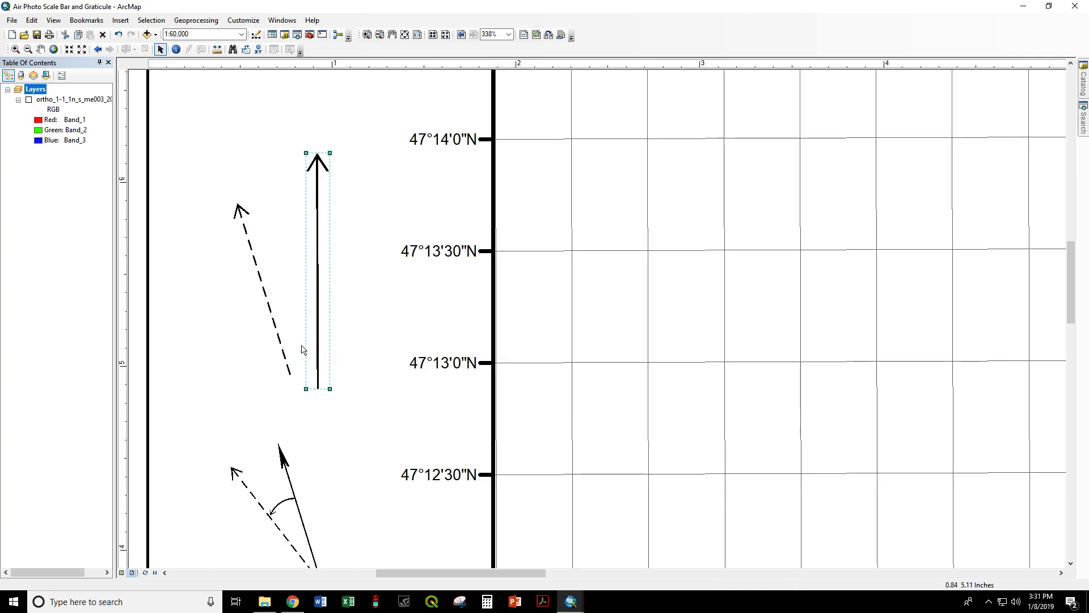
click(279, 338)
drag(267, 311, 291, 320)
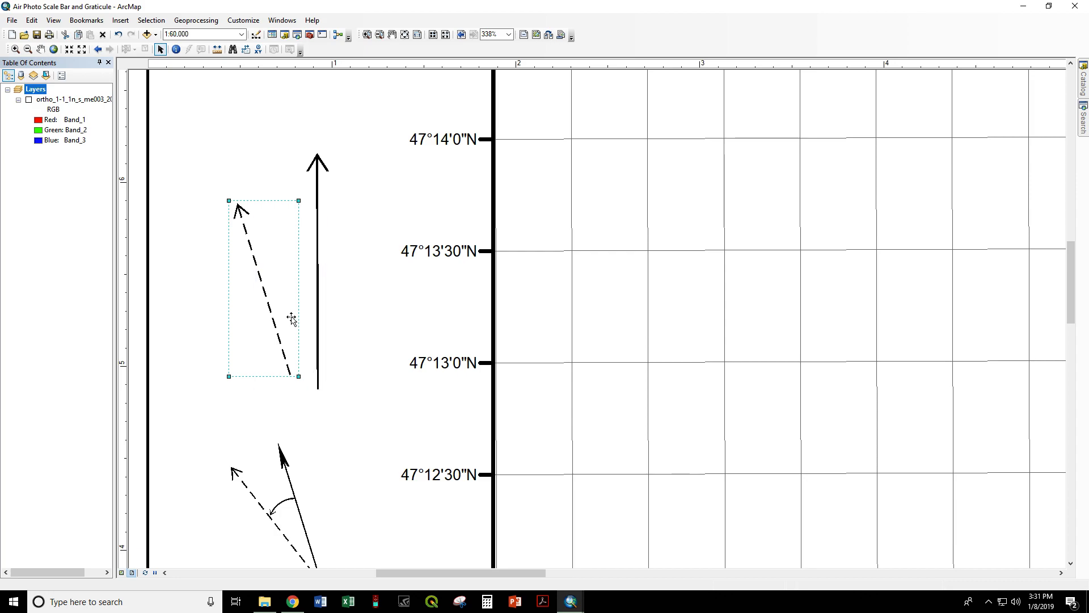
click(364, 350)
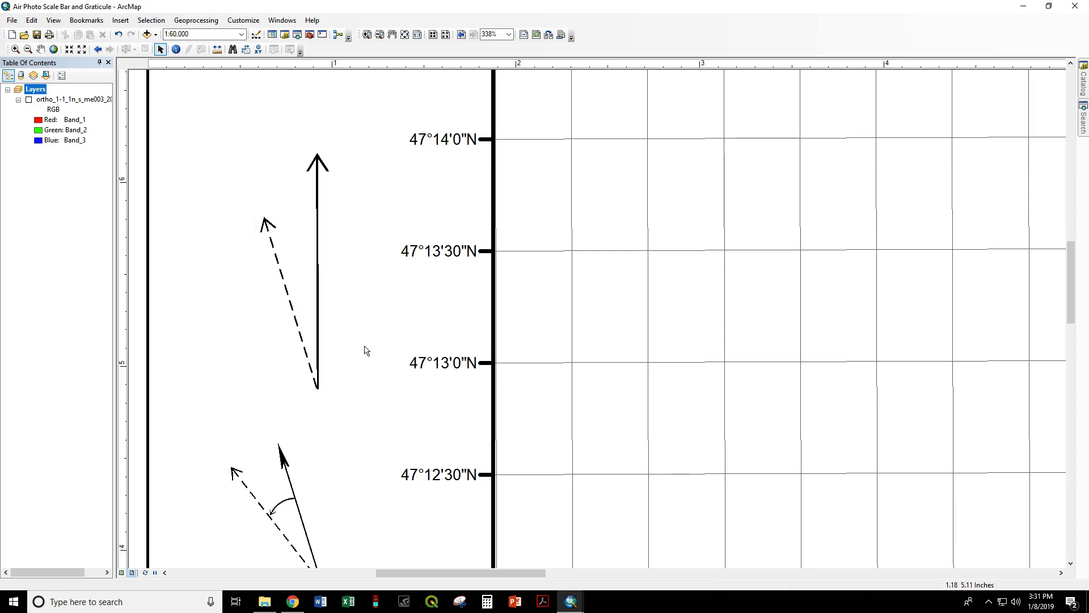
Group the tilted dashed arrow and the solid vertical arrow into one element and select the group
click(281, 278)
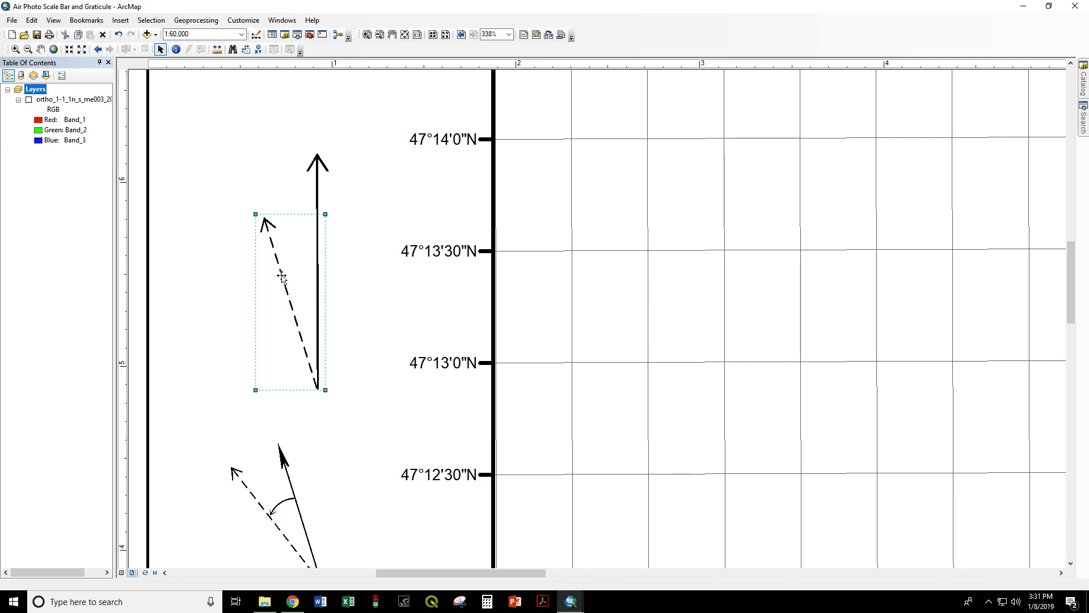
shift+click(320, 193)
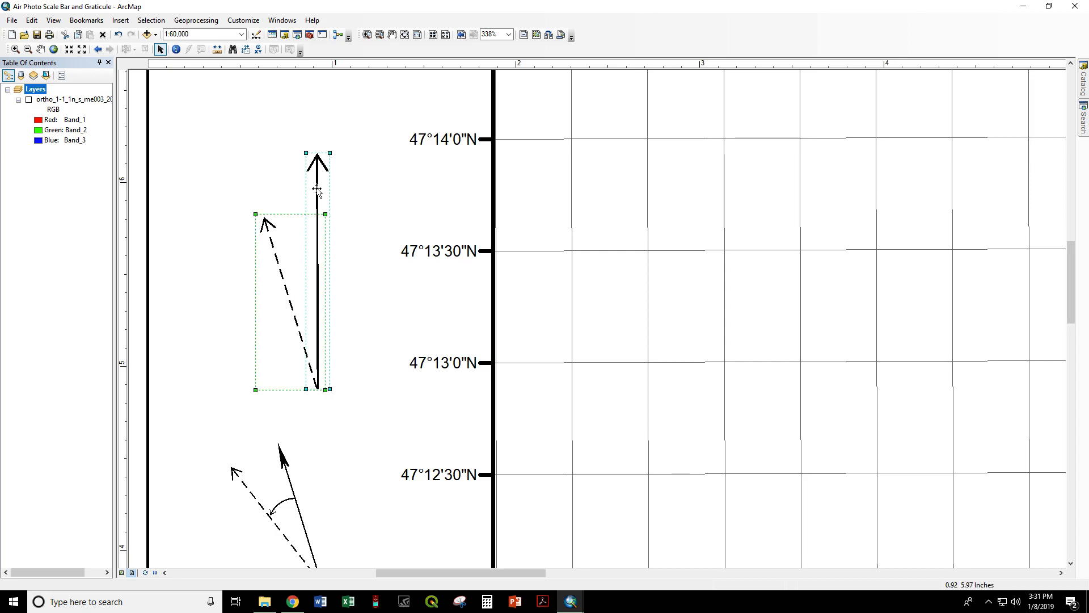
right_click(318, 192)
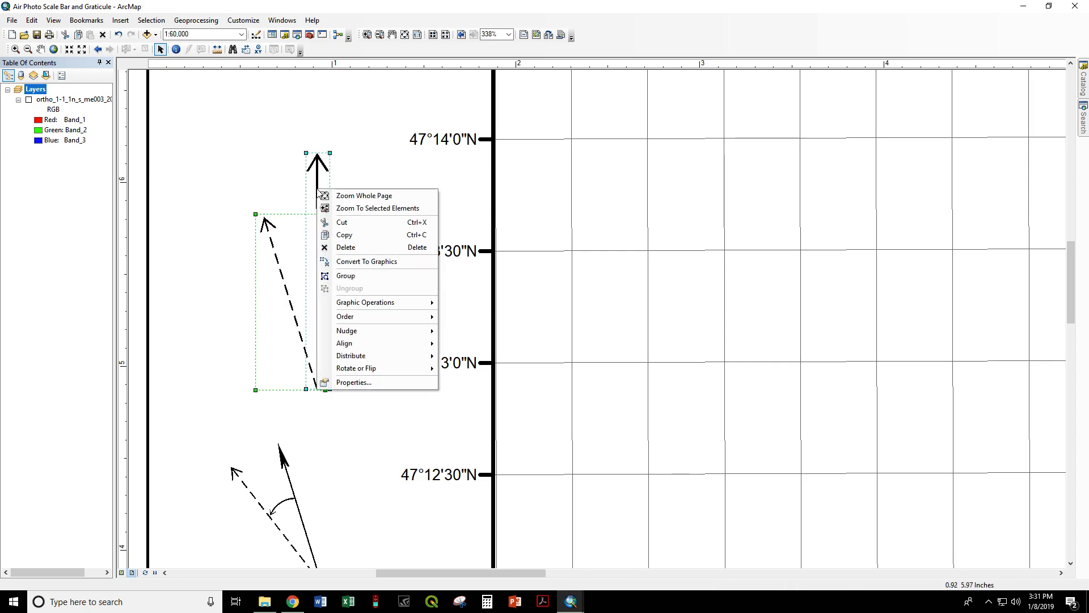
click(347, 276)
click(226, 301)
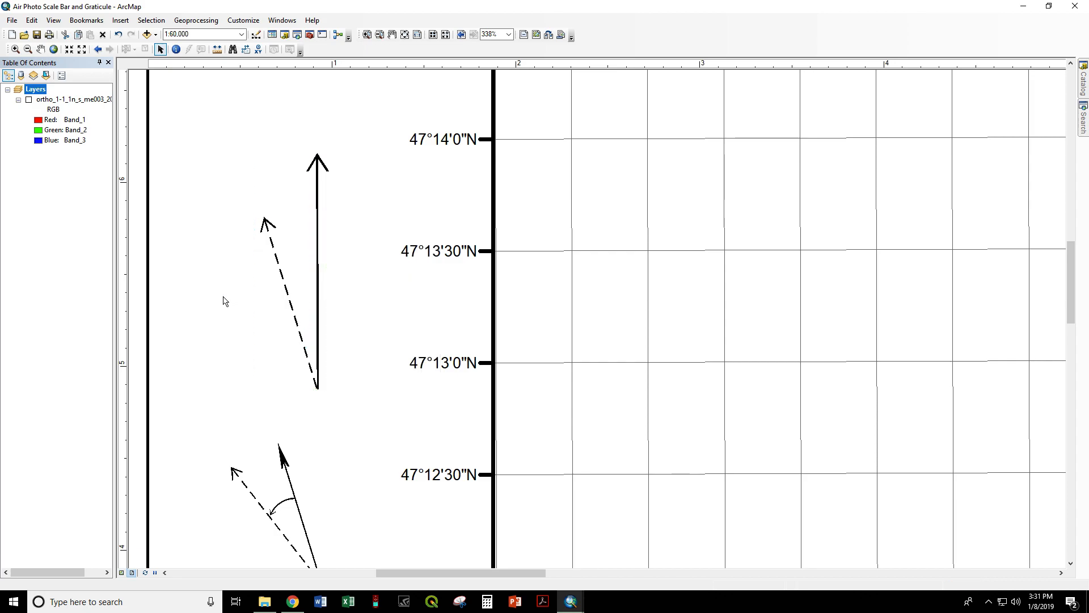
click(291, 304)
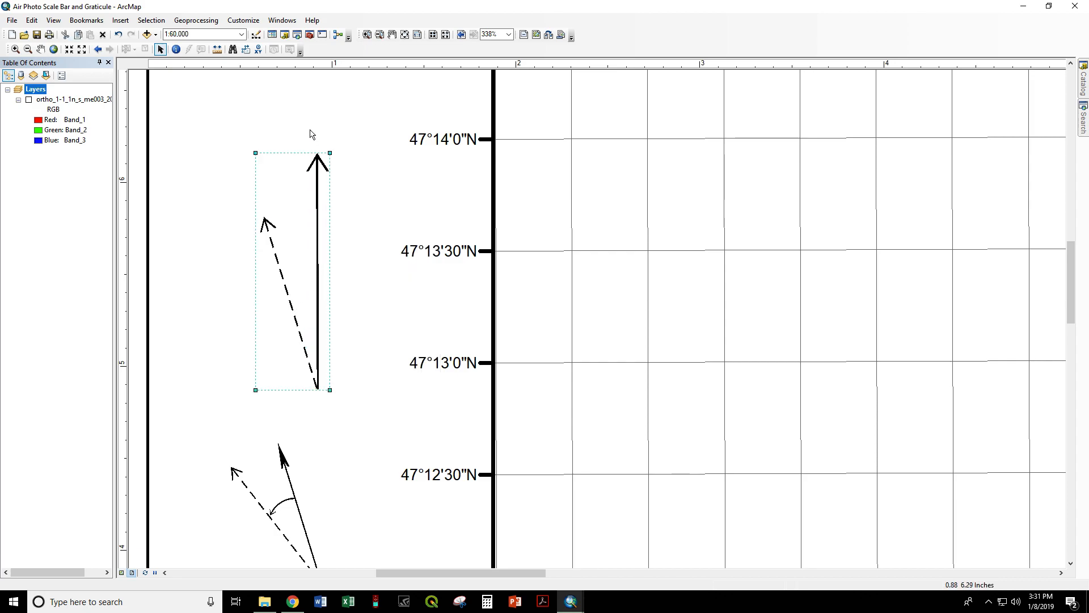